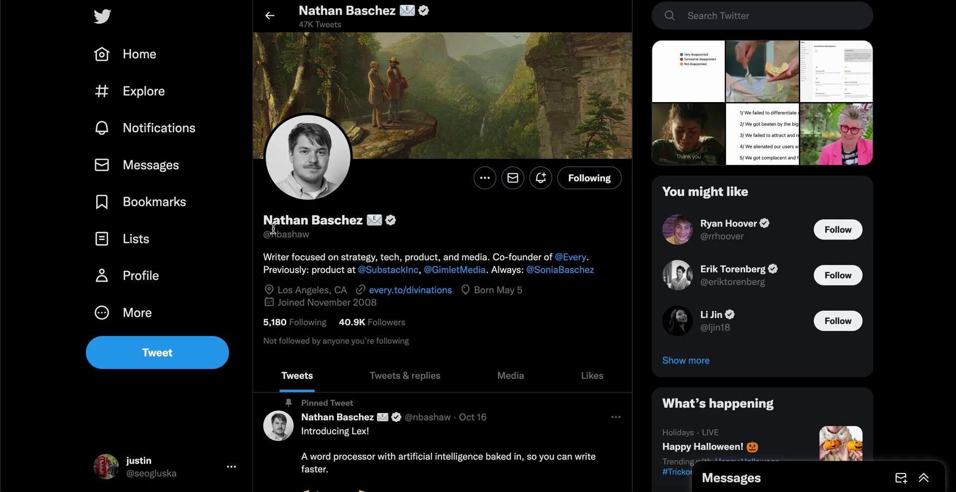
# - Scroll down the Twitter profile to the pinned 'Introducing Lex!' tweet
pyautogui.scroll(-5, 369, 254)
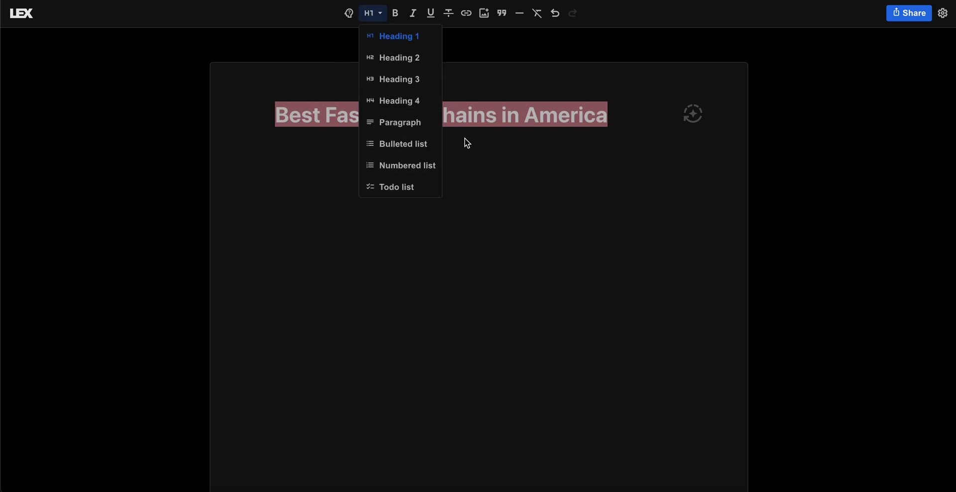
# - Close the block-type list and start the first body line under the title
pyautogui.click(477, 181)
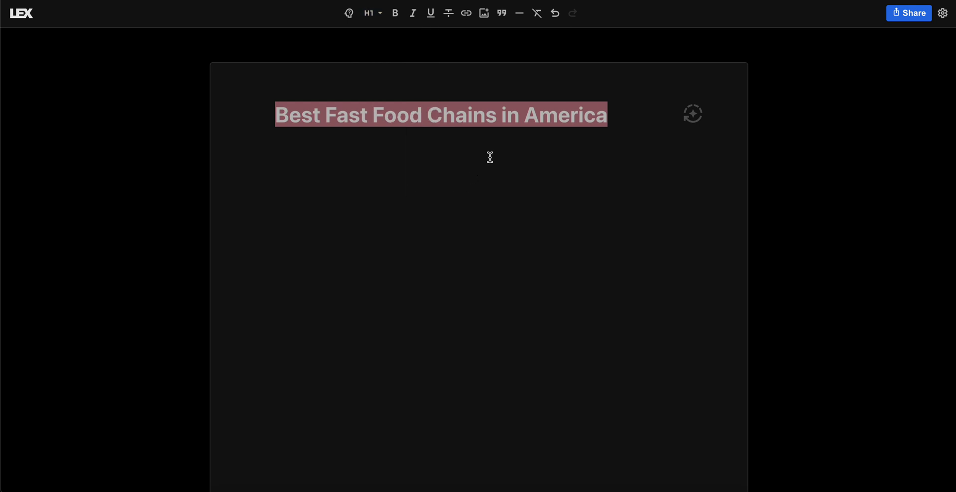
pyautogui.click(491, 156)
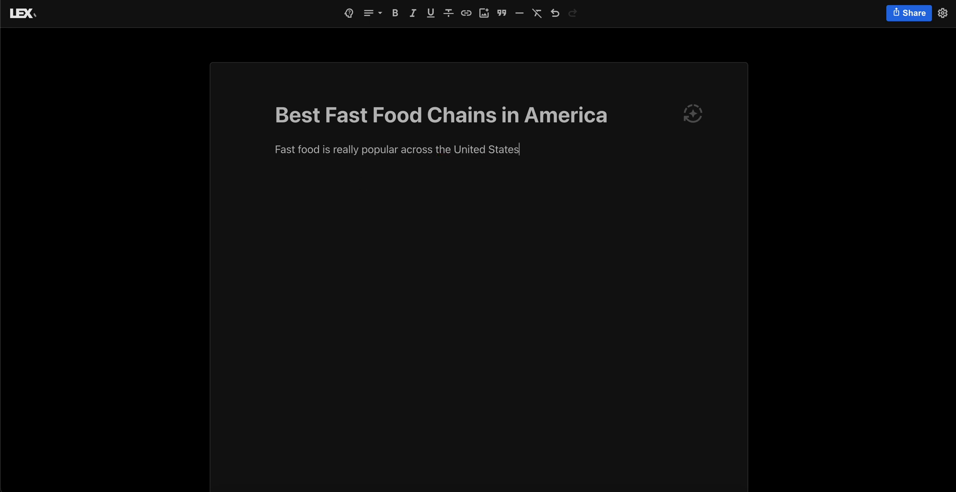
# - Finish the sentence with 'the United States. With growing needs for++' to trigger AI autocomplete
pyautogui.write('. With growing nee')
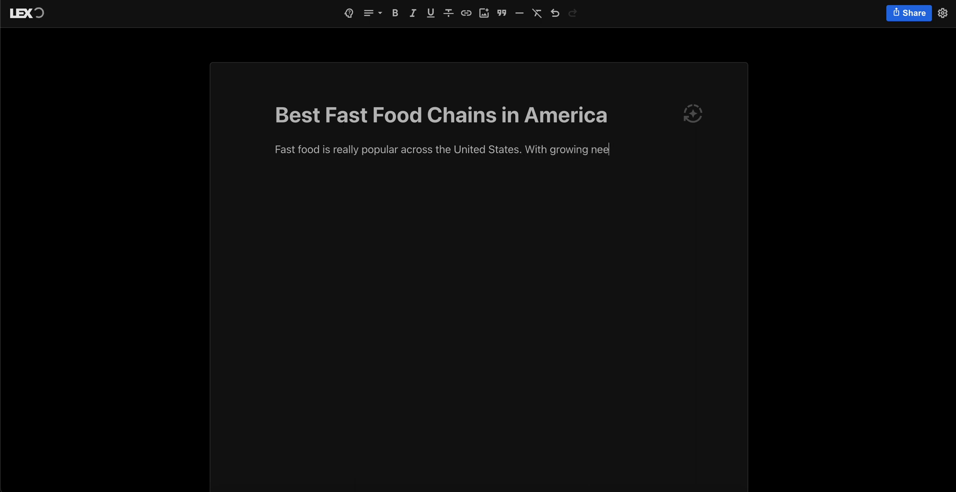
pyautogui.write('ds for')
pyautogui.write('++')
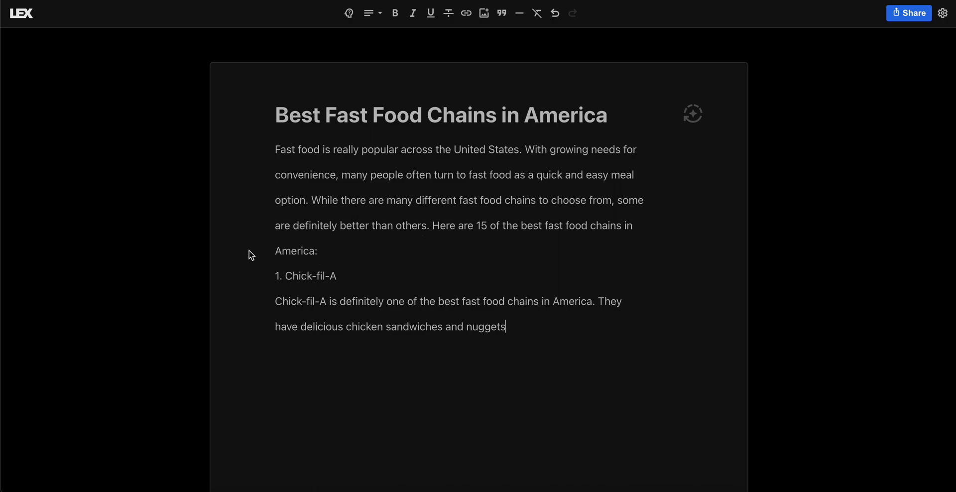
# - Add a blank line after 'America:' and bold the '1. Chick-fil-A' list heading
pyautogui.click(322, 251)
pyautogui.press('Return')
pyautogui.moveTo(300, 290); pyautogui.dragTo(506, 373)
pyautogui.click(506, 374)
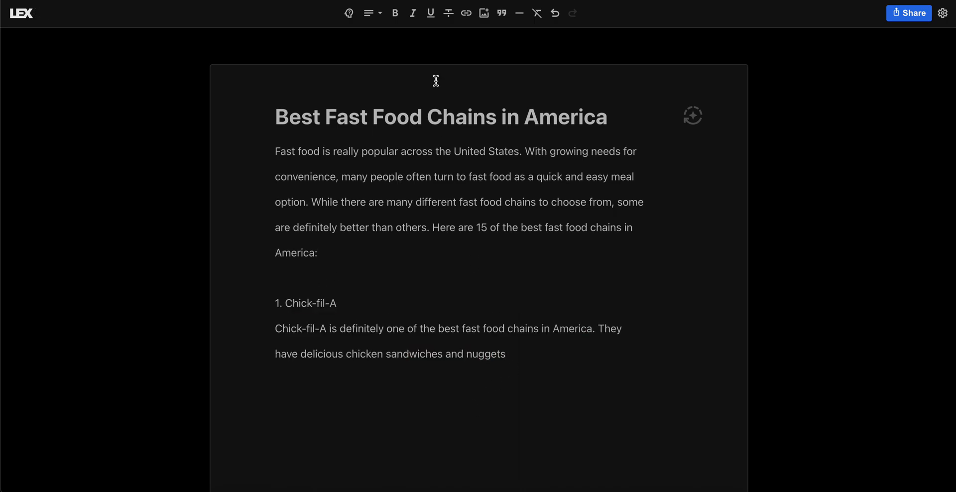
pyautogui.moveTo(342, 300); pyautogui.dragTo(245, 299)
pyautogui.click(396, 17)
pyautogui.click(357, 277)
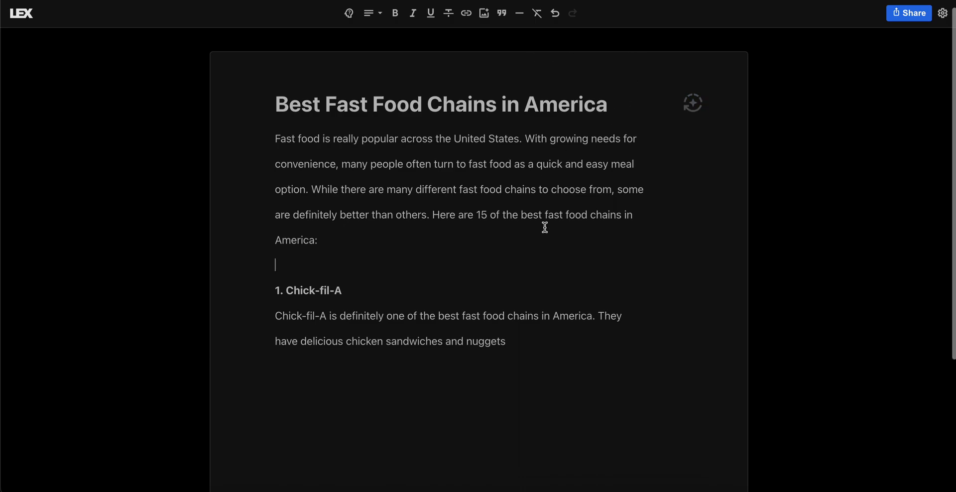
# - Try Generate title ideas, dismiss the not-enough-text alert, and return to the Chick-fil-A paragraph's end
pyautogui.click(691, 116)
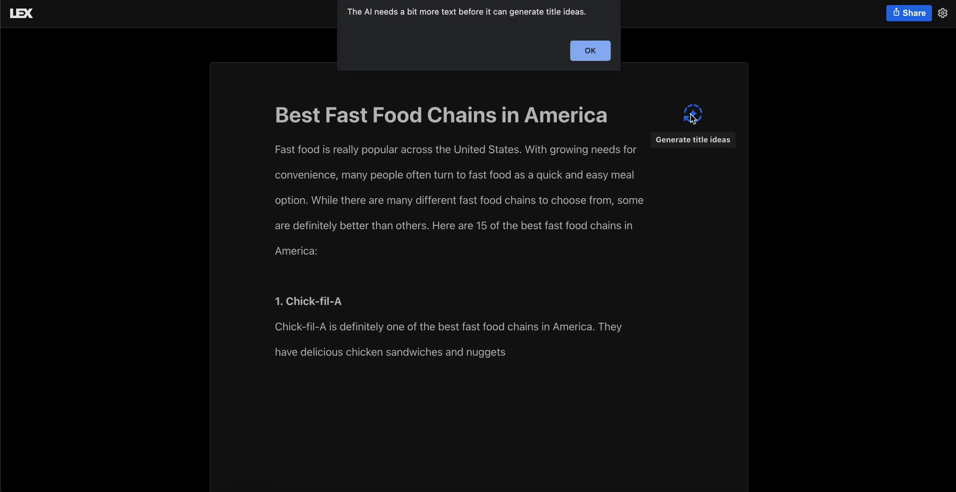
pyautogui.click(585, 50)
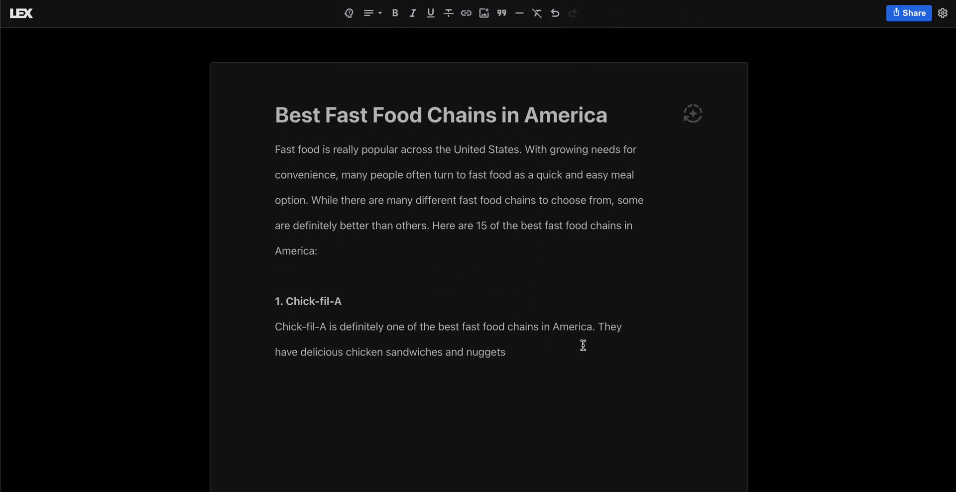
pyautogui.moveTo(276, 326); pyautogui.dragTo(587, 357)
pyautogui.click(558, 359)
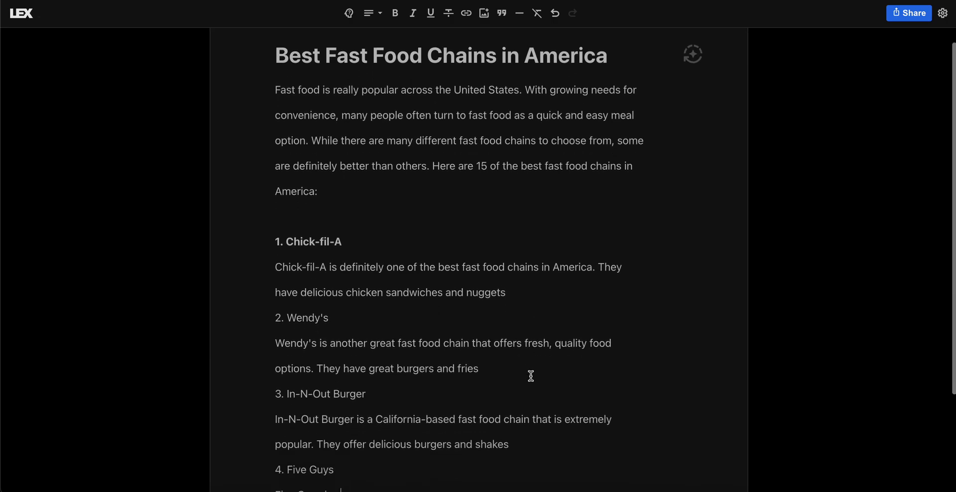
pyautogui.scroll(3, 530, 375)
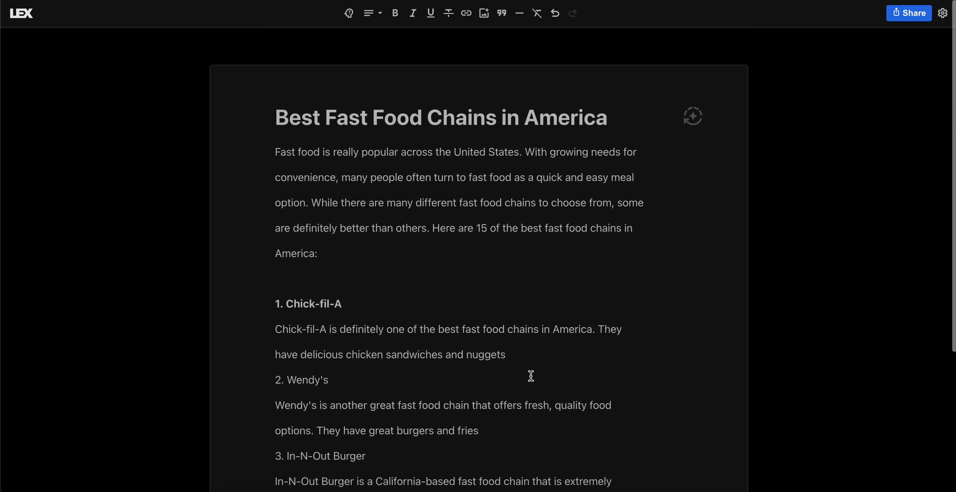
# - Ask Lex AI 'What is the highest earning fast food chain in America'
pyautogui.click(350, 13)
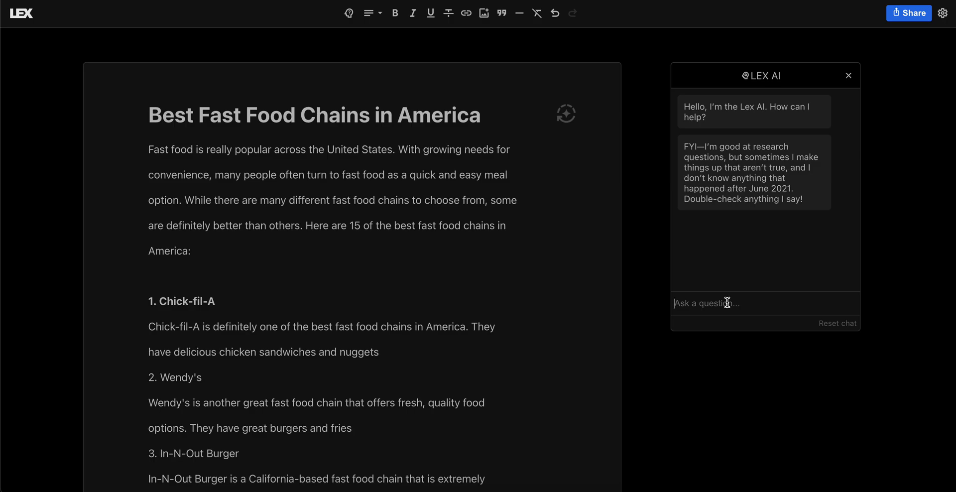
pyautogui.write('What')
pyautogui.write(' is the highest earning ')
pyautogui.write('fast food chain in ')
pyautogui.write('America')
pyautogui.press('Return')
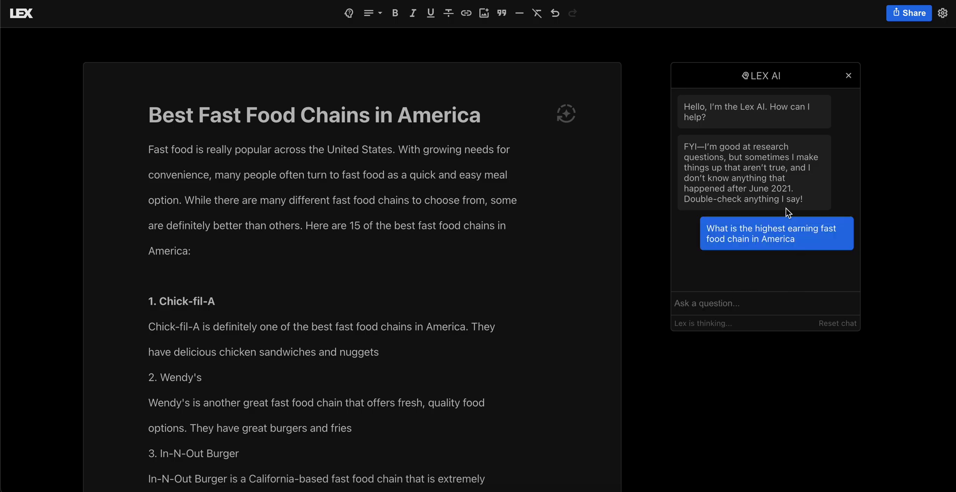
# - Highlight the McDonald's answer and scroll through the AI chat reply
pyautogui.moveTo(757, 271); pyautogui.dragTo(684, 248)
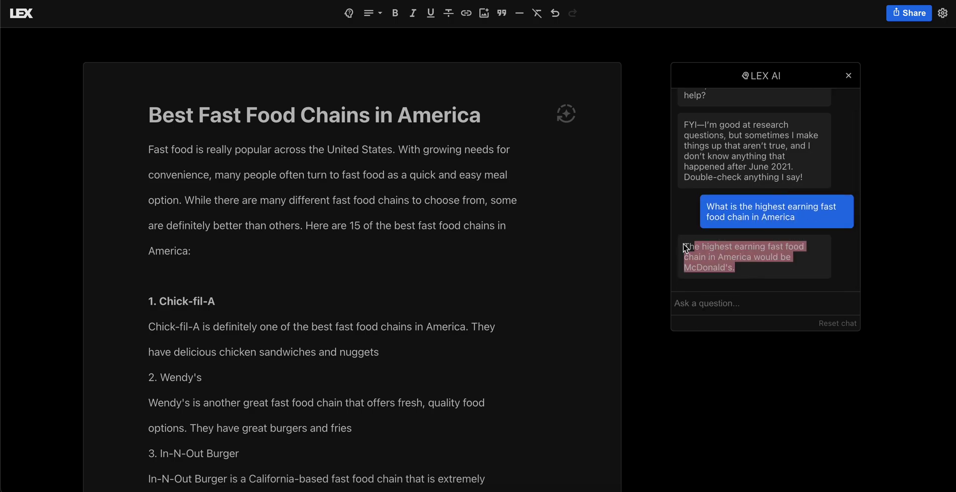
pyautogui.scroll(-5, 508, 287)
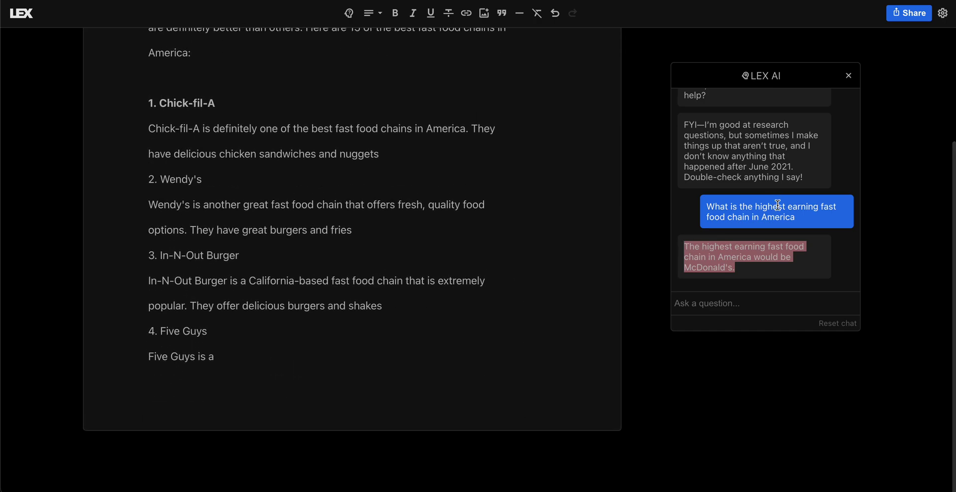
pyautogui.click(735, 192)
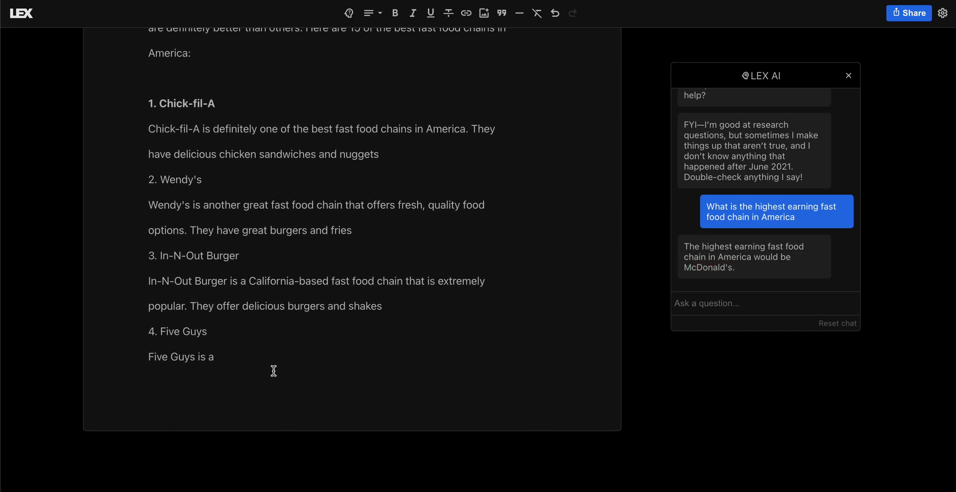
pyautogui.scroll(3, 273, 370)
pyautogui.scroll(-5, 273, 370)
pyautogui.scroll(1, 757, 204)
pyautogui.scroll(5, 573, 237)
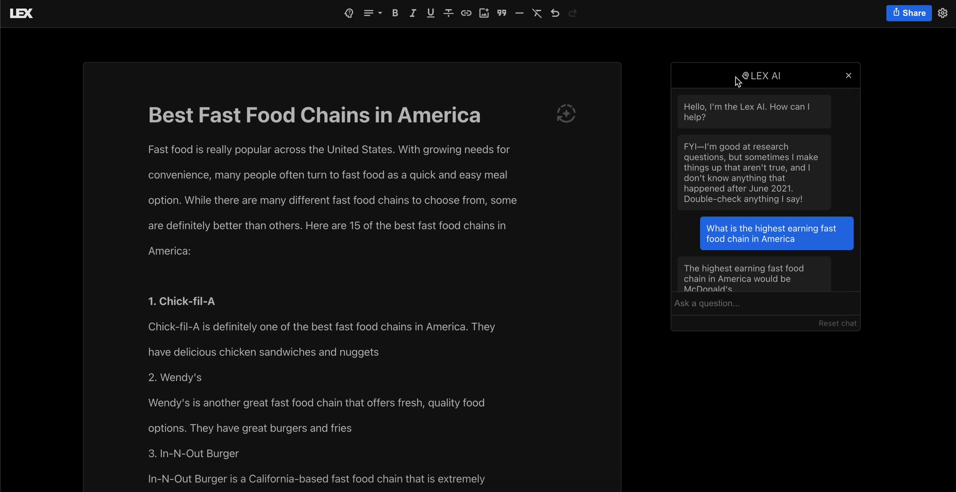
pyautogui.scroll(-1, 739, 183)
pyautogui.scroll(1, 739, 183)
pyautogui.scroll(-1, 738, 183)
pyautogui.scroll(-4, 590, 225)
pyautogui.scroll(5, 501, 215)
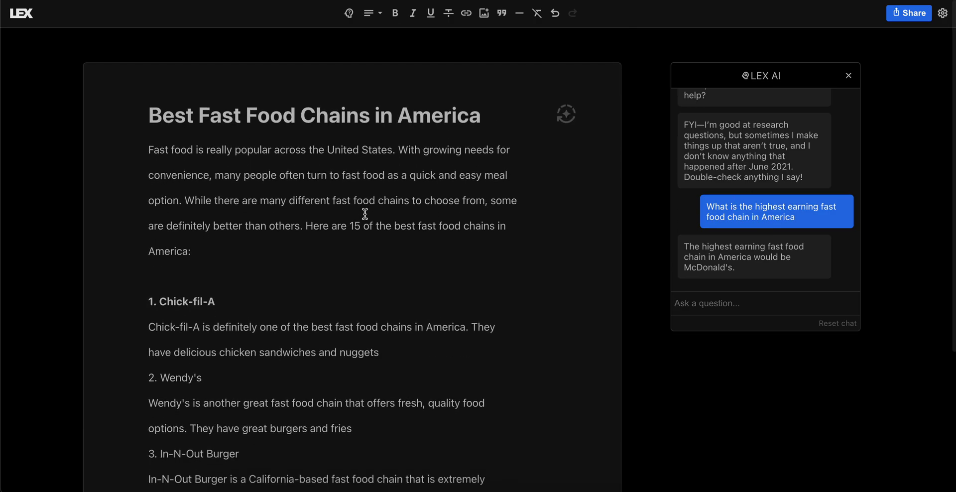
# - Open the 'How to Use Lex: The Basics' document from the document list
pyautogui.click(26, 21)
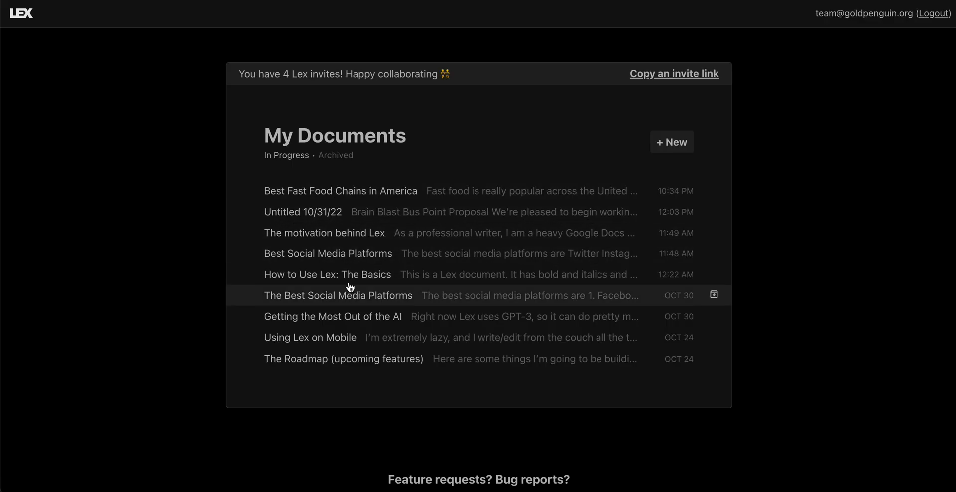
pyautogui.click(348, 276)
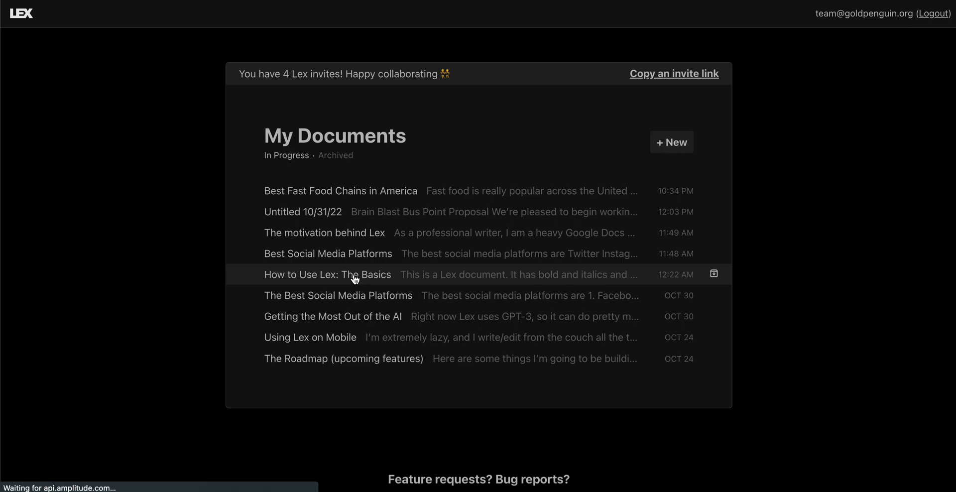
pyautogui.scroll(-5, 567, 267)
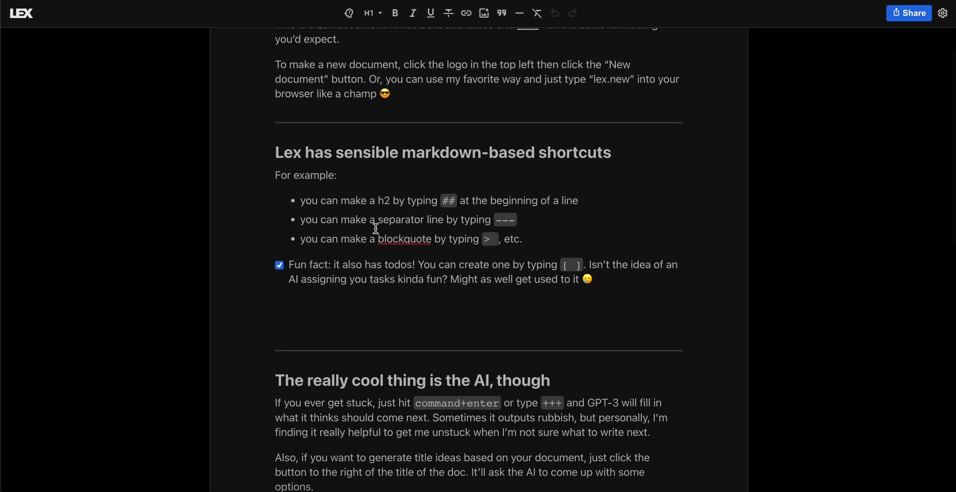
pyautogui.moveTo(301, 201); pyautogui.dragTo(622, 201)
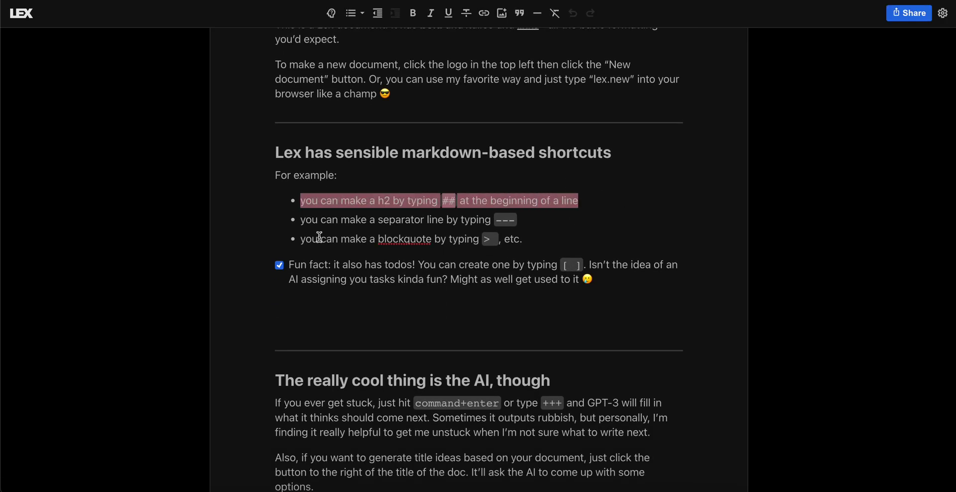
pyautogui.press('Left')
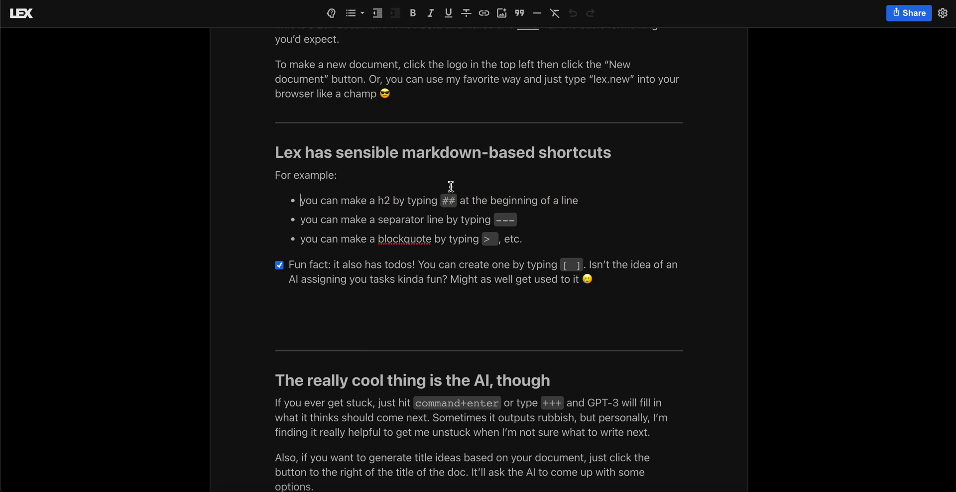
# - Add a blockquote 'blockquote text here', test a --- rule, then remove the leftover empty line
pyautogui.click(520, 324)
pyautogui.write('> ')
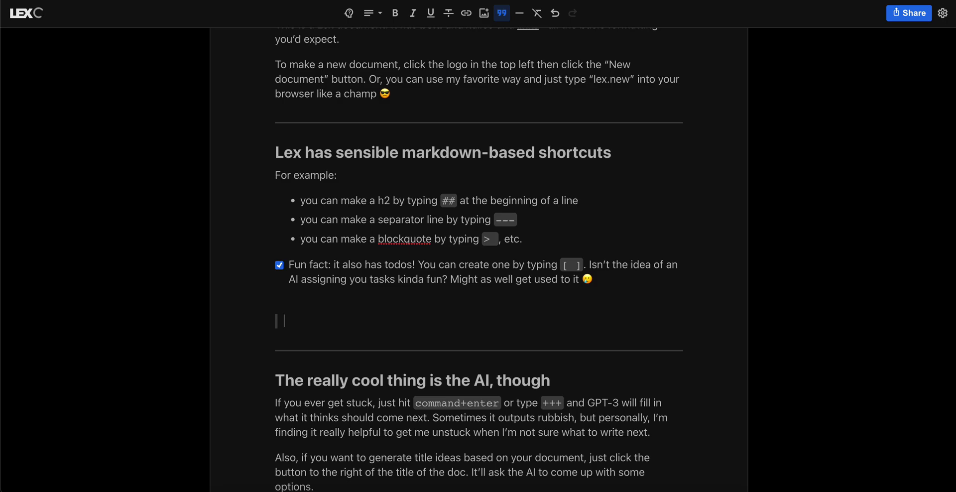
pyautogui.write('blockquote text here')
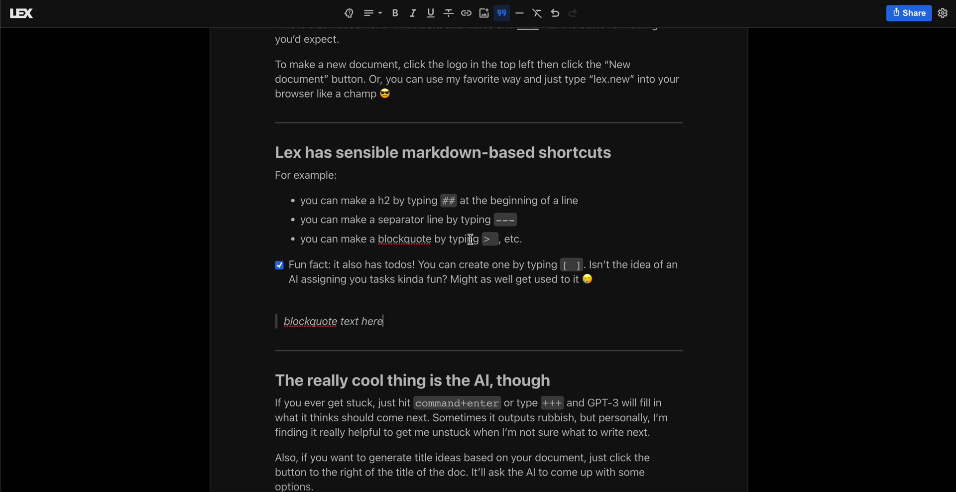
pyautogui.press('Return')
pyautogui.write('--')
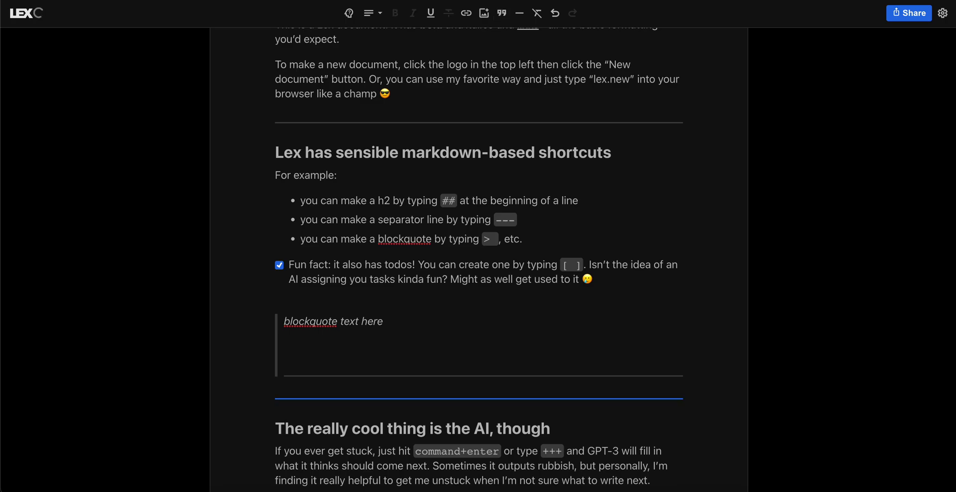
pyautogui.press('BackSpace')
pyautogui.click(299, 343)
pyautogui.press('BackSpace')
pyautogui.press('BackSpace')
pyautogui.press('BackSpace')
pyautogui.press('BackSpace')
pyautogui.scroll(-3, 383, 366)
pyautogui.click(415, 270)
pyautogui.moveTo(416, 270); pyautogui.dragTo(497, 270)
pyautogui.doubleClick(551, 270)
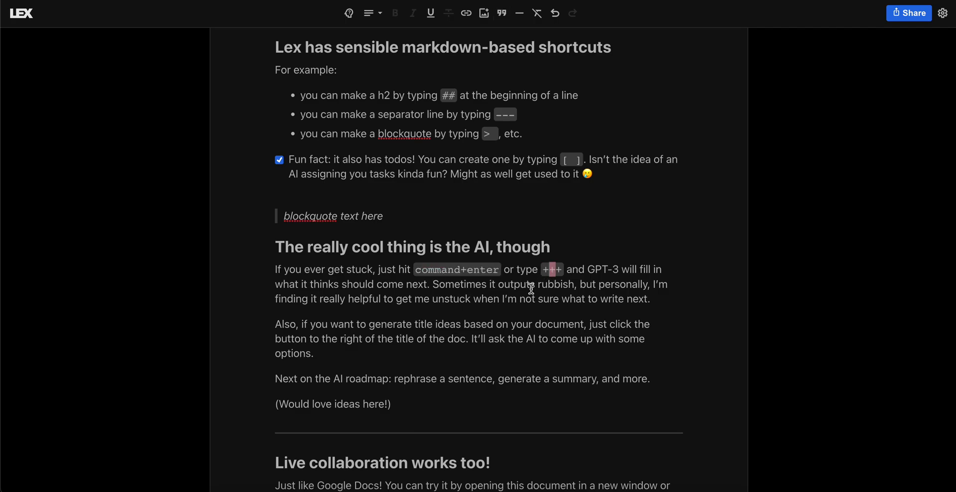
pyautogui.click(531, 289)
pyautogui.scroll(-4, 530, 287)
pyautogui.scroll(-3, 501, 137)
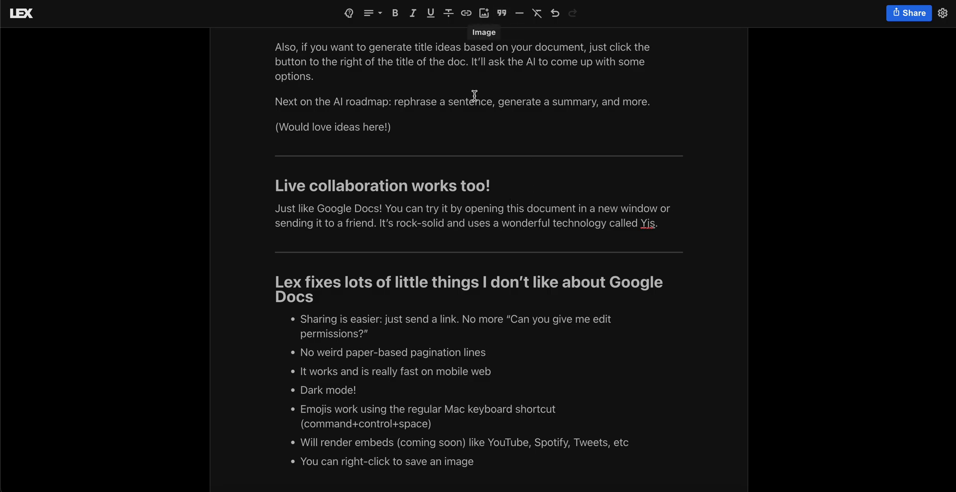
pyautogui.scroll(1, 546, 199)
pyautogui.scroll(-3, 545, 199)
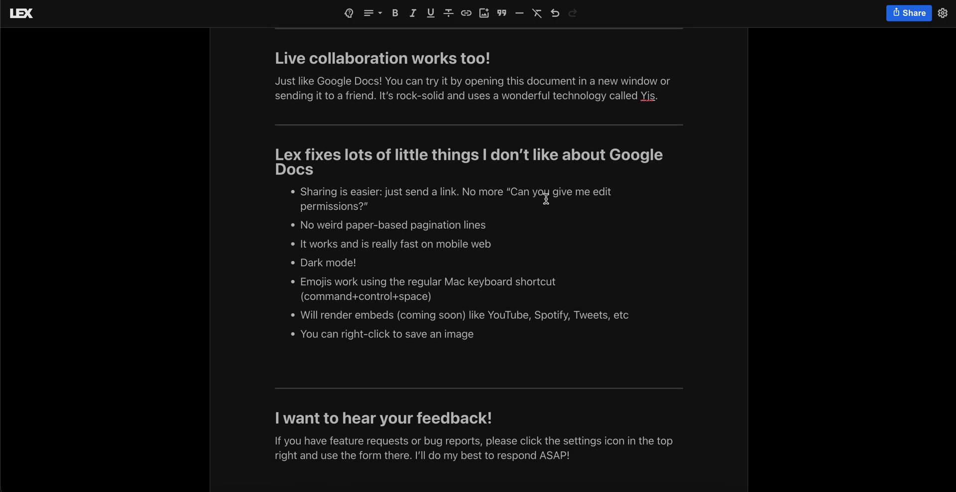
pyautogui.scroll(-1, 700, 233)
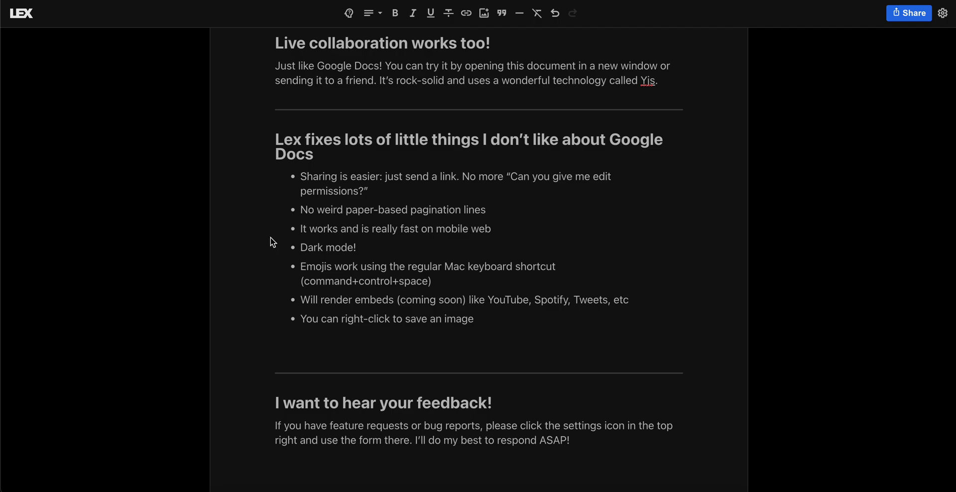
pyautogui.scroll(-1, 456, 220)
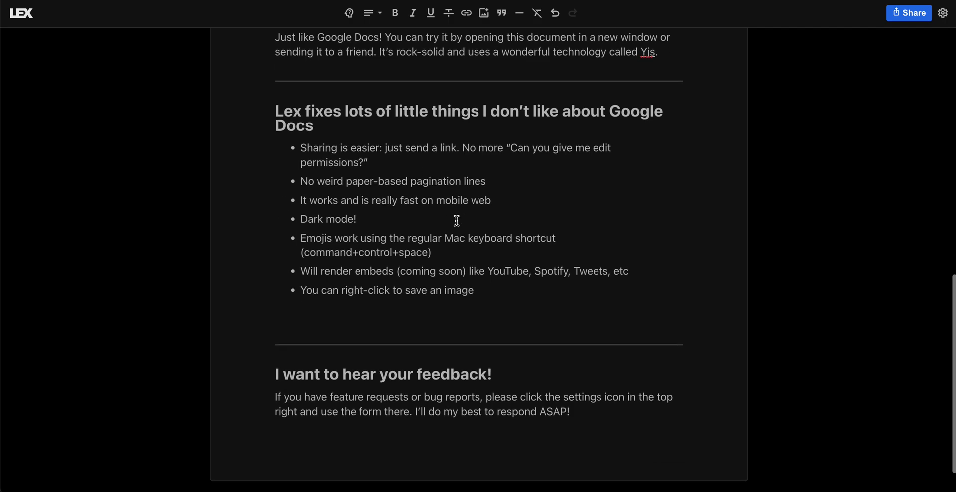
pyautogui.scroll(-2, 456, 220)
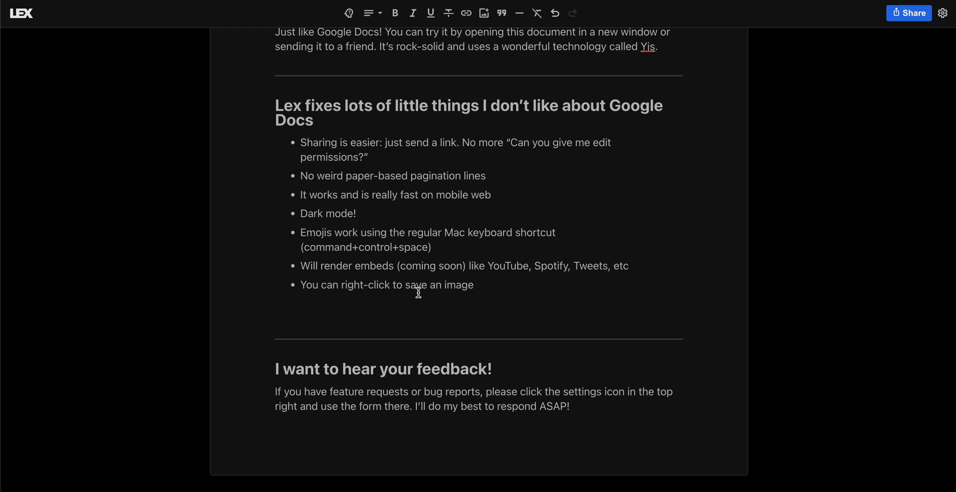
pyautogui.scroll(-3, 417, 293)
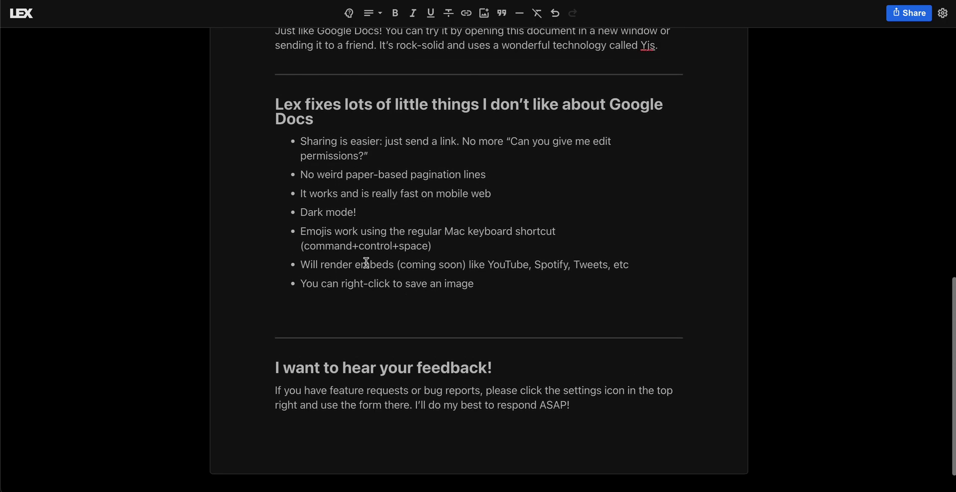
pyautogui.scroll(1, 356, 214)
pyautogui.moveTo(356, 263); pyautogui.dragTo(260, 271)
pyautogui.click(403, 248)
pyautogui.scroll(10, 403, 248)
pyautogui.scroll(-1, 403, 248)
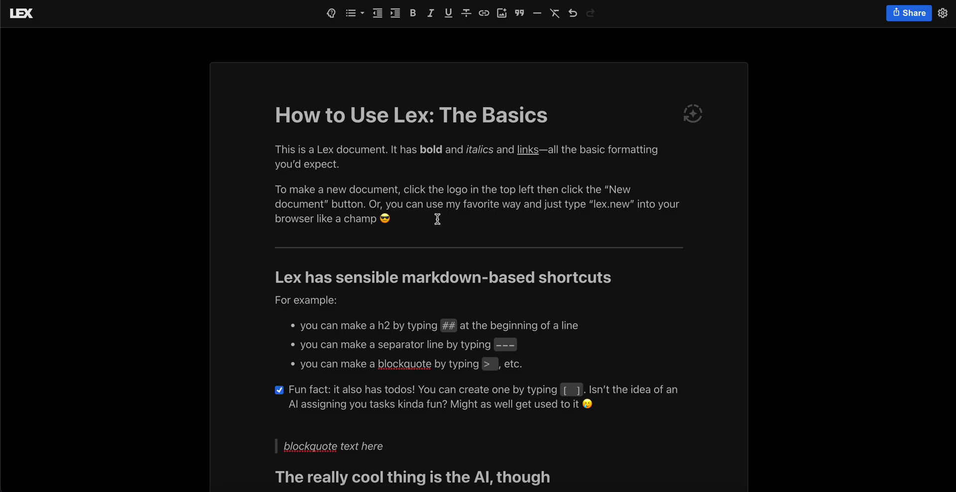
# - Return to My Documents and open the 'Best Fast Food Chains in America' document
pyautogui.click(17, 22)
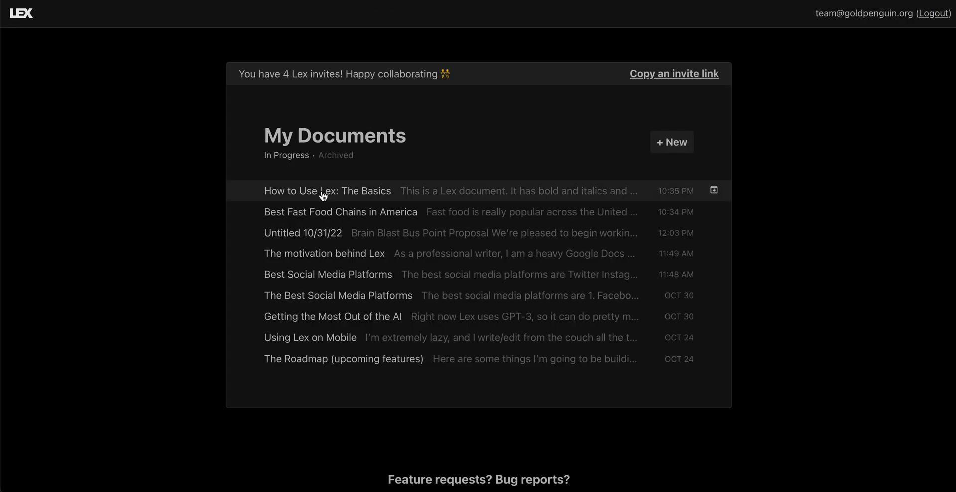
pyautogui.click(367, 200)
pyautogui.click(22, 13)
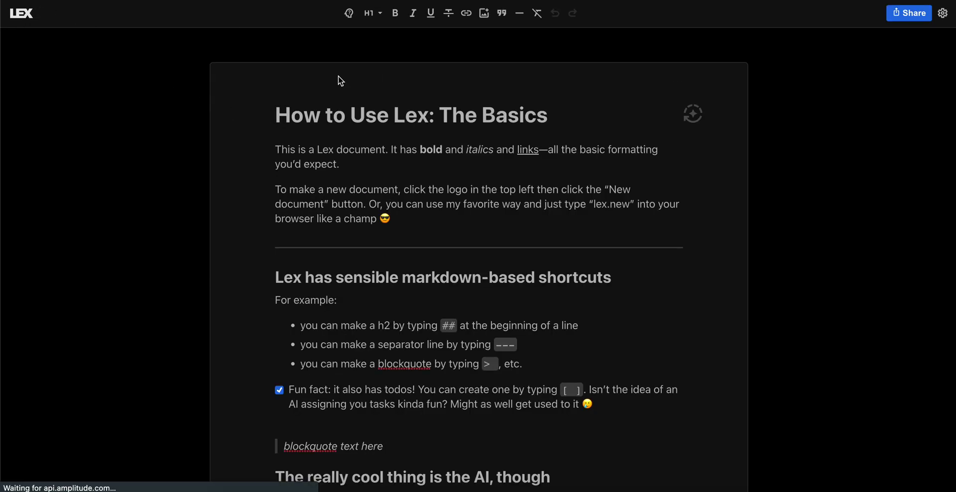
pyautogui.scroll(-5, 486, 178)
pyautogui.scroll(5, 486, 179)
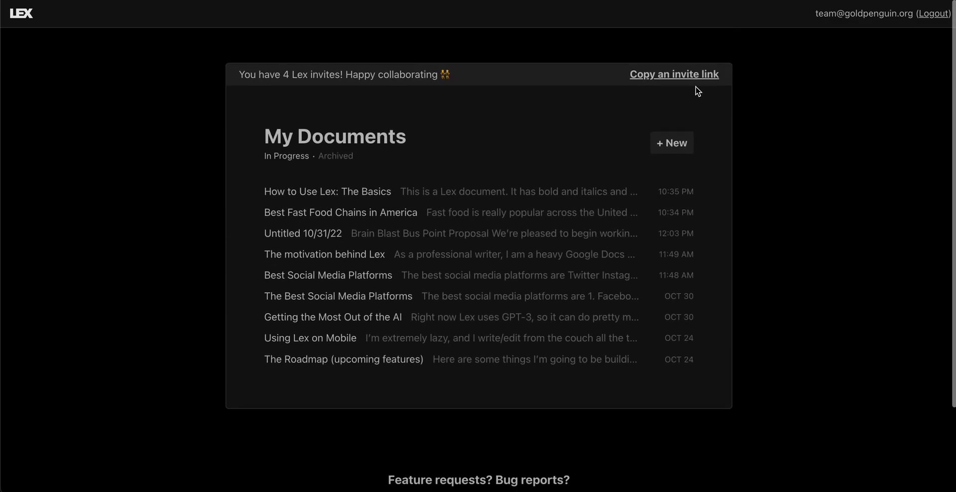
pyautogui.scroll(-2, 598, 247)
pyautogui.scroll(3, 613, 199)
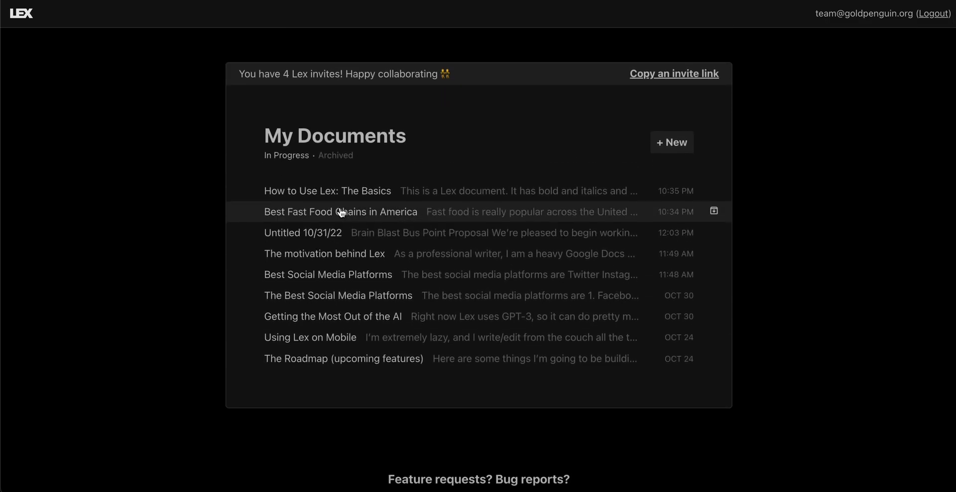
pyautogui.click(326, 212)
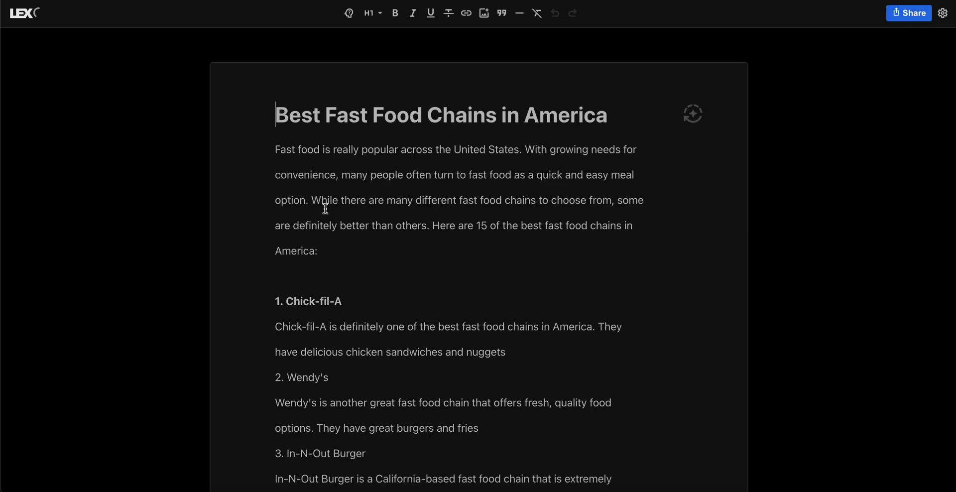
pyautogui.scroll(-5, 447, 213)
pyautogui.scroll(5, 443, 177)
pyautogui.scroll(-5, 470, 100)
# - Try linking the Chick-fil-A heading, cancel it, and place the caret on the Five Guys line
pyautogui.moveTo(371, 103); pyautogui.dragTo(287, 102)
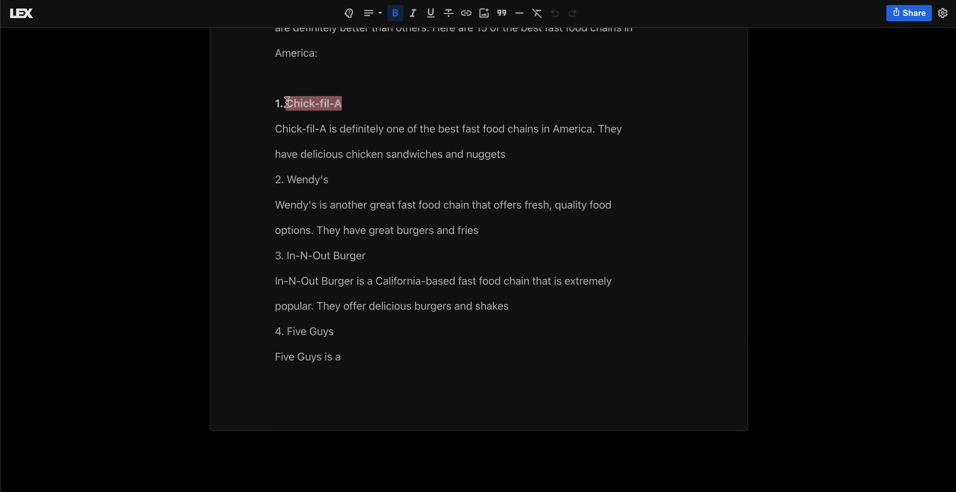
pyautogui.click(473, 16)
pyautogui.click(534, 70)
pyautogui.click(386, 112)
pyautogui.scroll(5, 398, 249)
pyautogui.scroll(-5, 412, 263)
pyautogui.scroll(2, 401, 350)
pyautogui.keyDown('shift'); pyautogui.click(402, 350); pyautogui.keyUp('shift')
pyautogui.click(342, 108)
pyautogui.scroll(3, 398, 111)
pyautogui.scroll(-5, 399, 111)
pyautogui.scroll(1, 405, 348)
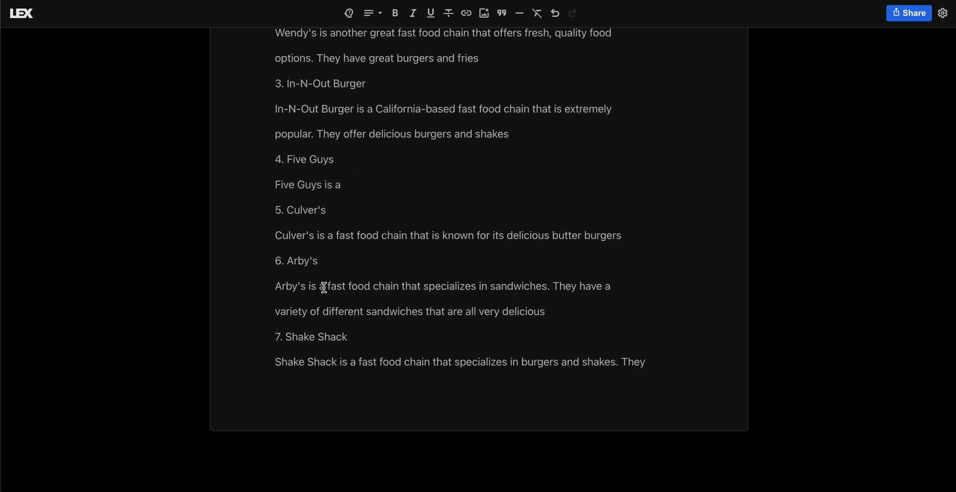
# - Scroll through the AI-generated entries 5. Culver's, 6. Arby's and 7. Shake Shack
pyautogui.scroll(10, 324, 285)
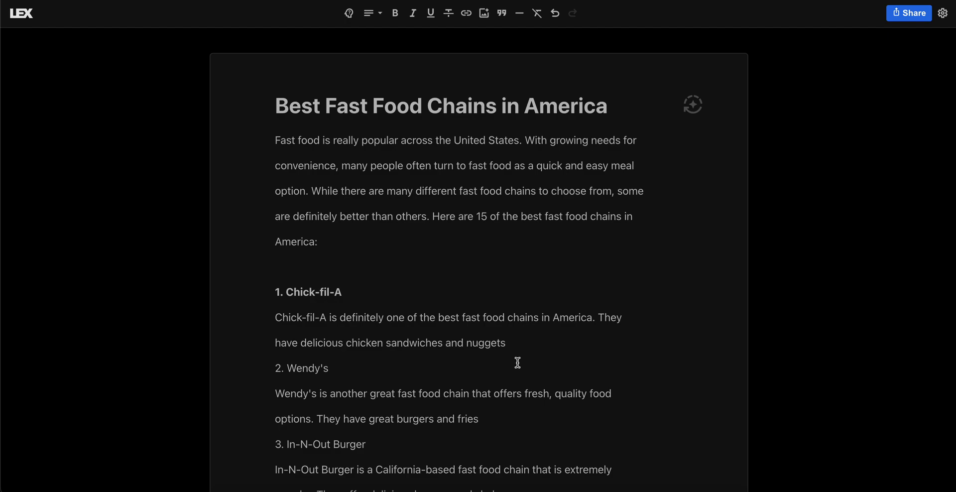
pyautogui.scroll(2, 516, 362)
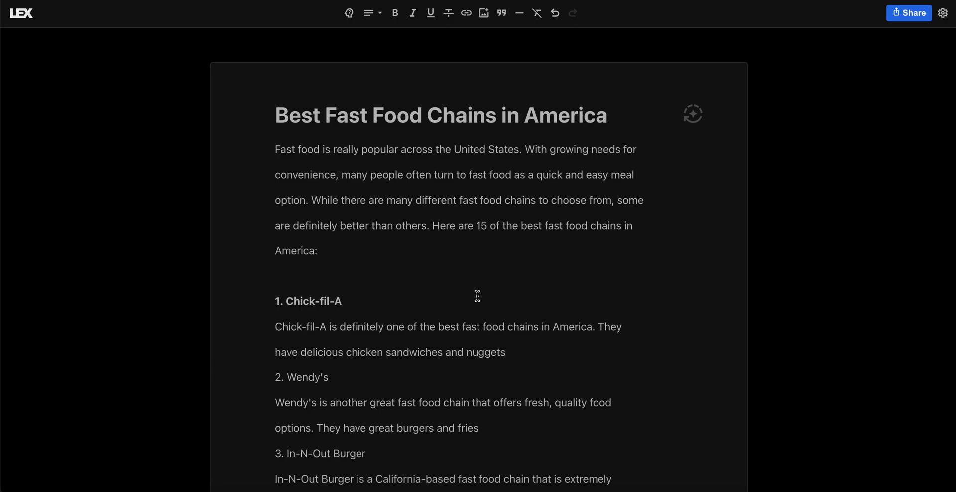
pyautogui.scroll(-1, 476, 296)
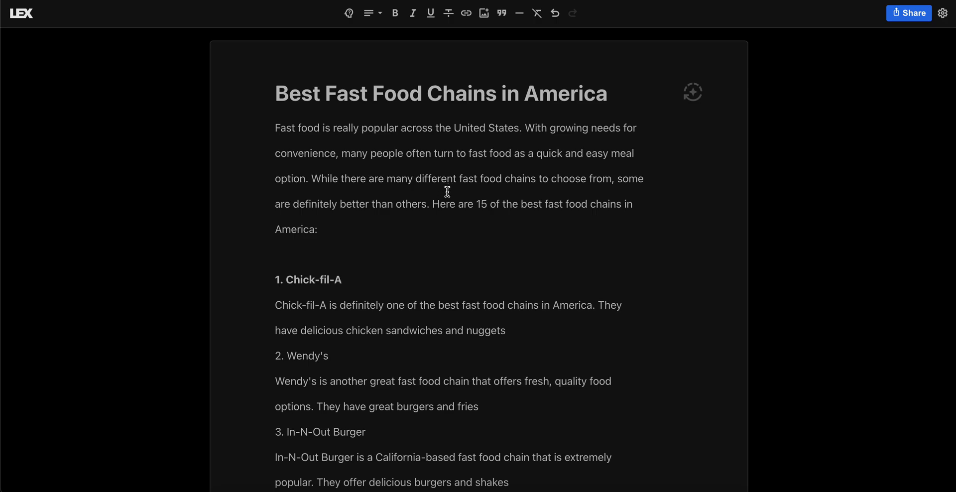
pyautogui.scroll(-2, 453, 249)
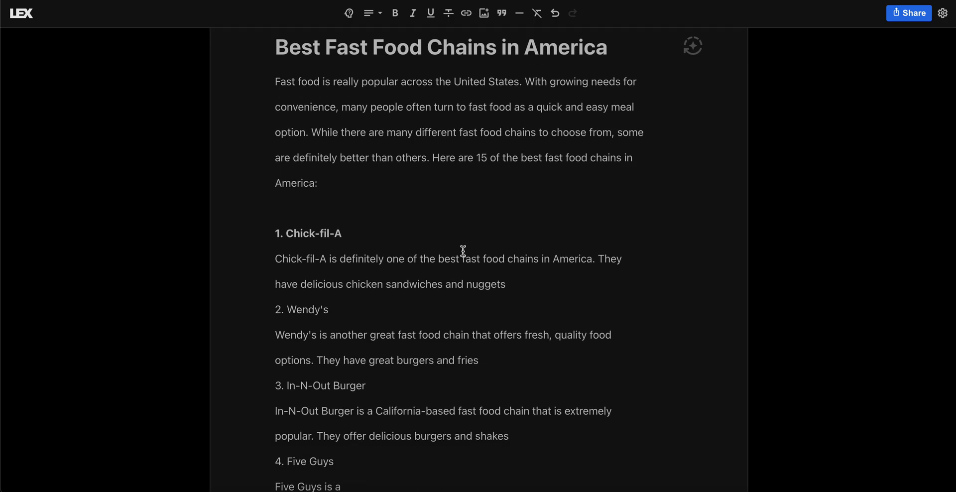
pyautogui.scroll(-4, 462, 250)
pyautogui.scroll(-4, 463, 250)
pyautogui.scroll(8, 463, 251)
pyautogui.scroll(-8, 463, 251)
pyautogui.scroll(10, 463, 251)
pyautogui.scroll(-15, 463, 250)
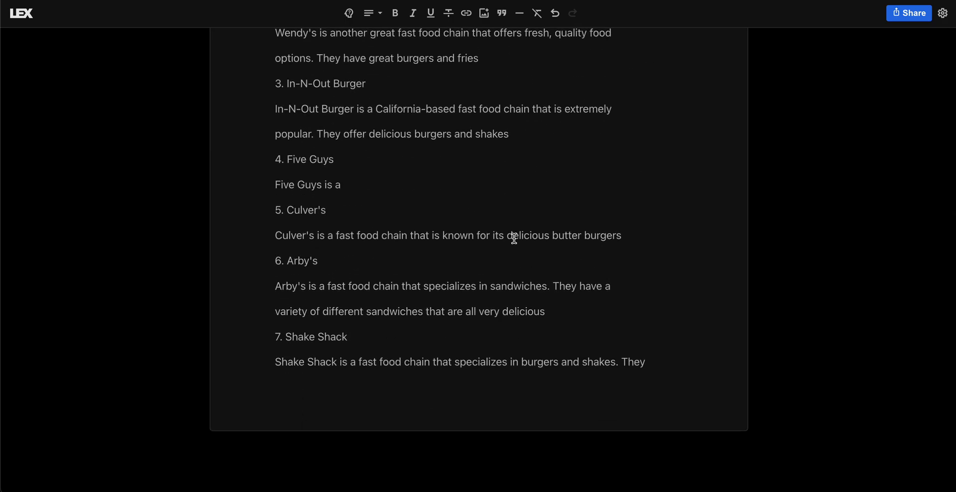
pyautogui.scroll(12, 493, 177)
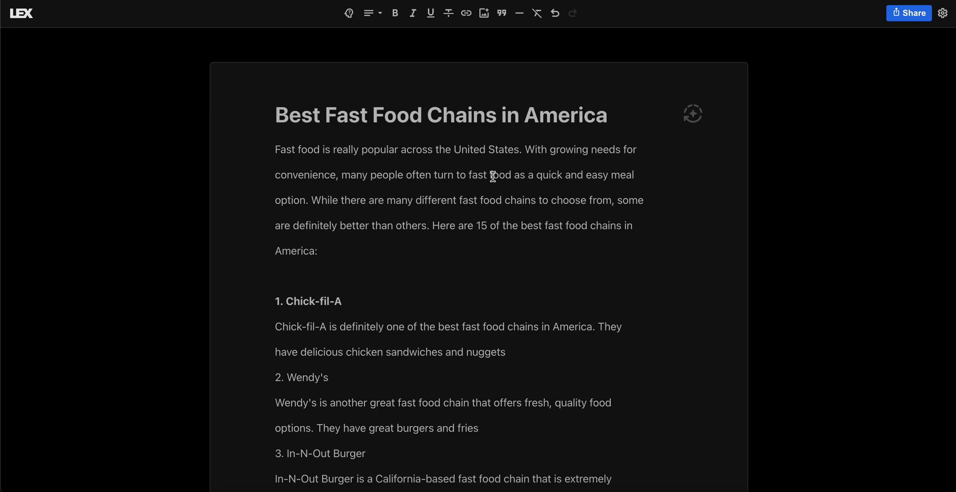
pyautogui.scroll(-12, 493, 177)
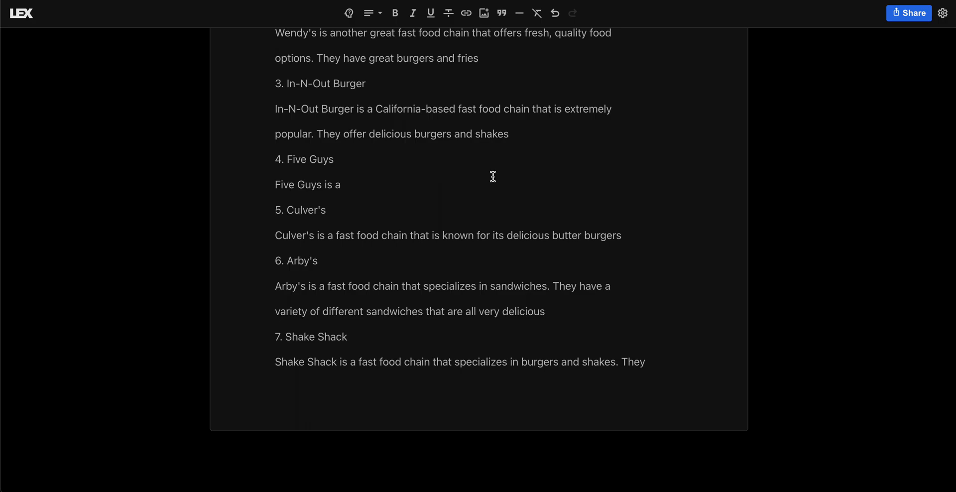
pyautogui.scroll(12, 443, 205)
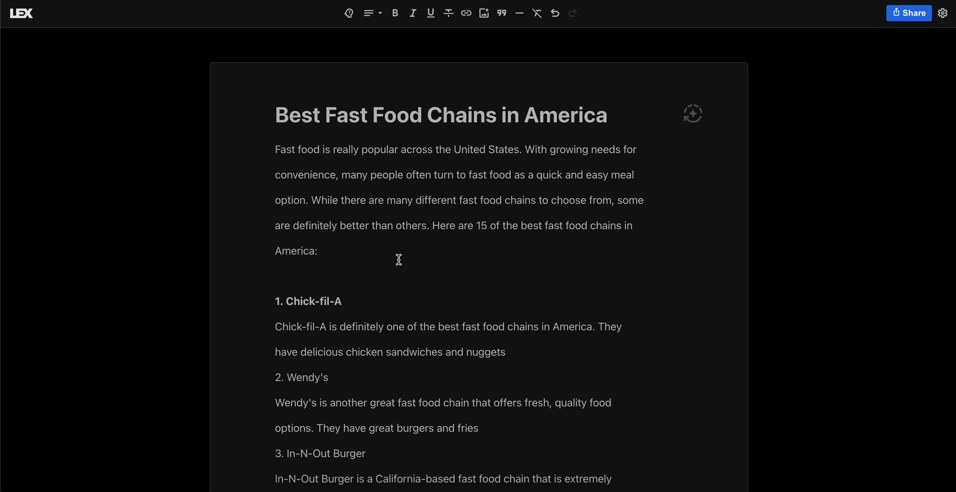